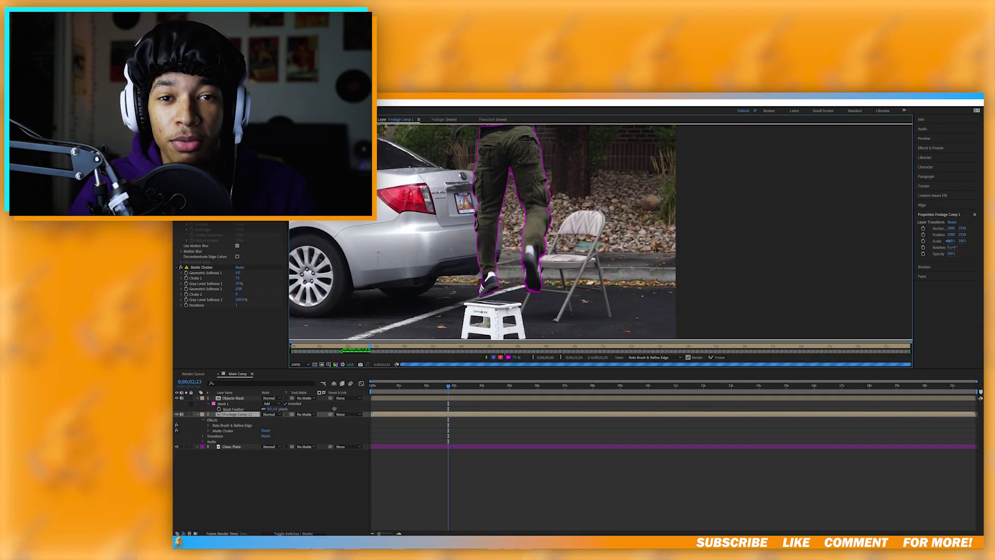
Refine the Roto Brush outline around the heel of the shoe standing on the step stool.
scroll(553, 283, up, 3)
scroll(552, 283, down, 3)
scroll(632, 362, up, 4)
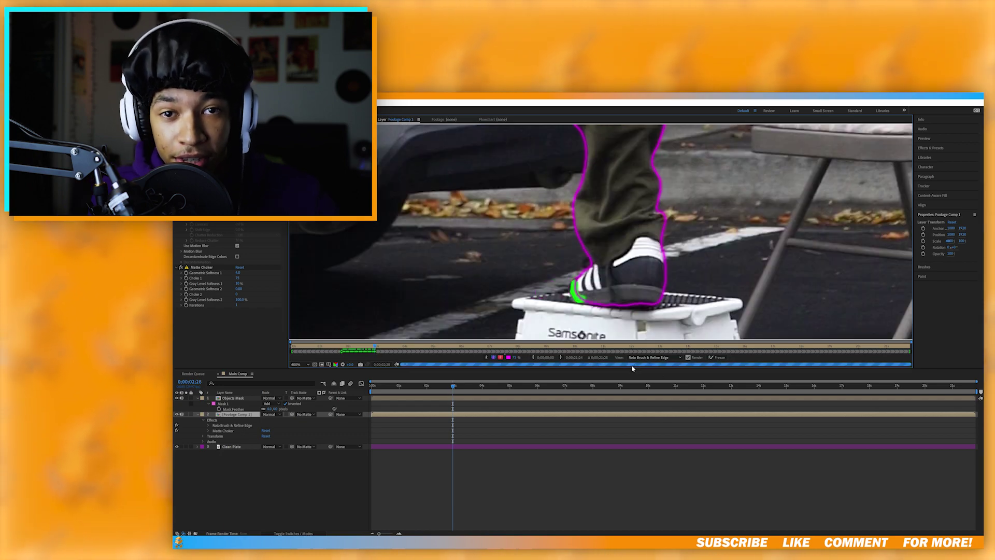
scroll(585, 320, up, 3)
scroll(585, 311, down, 3)
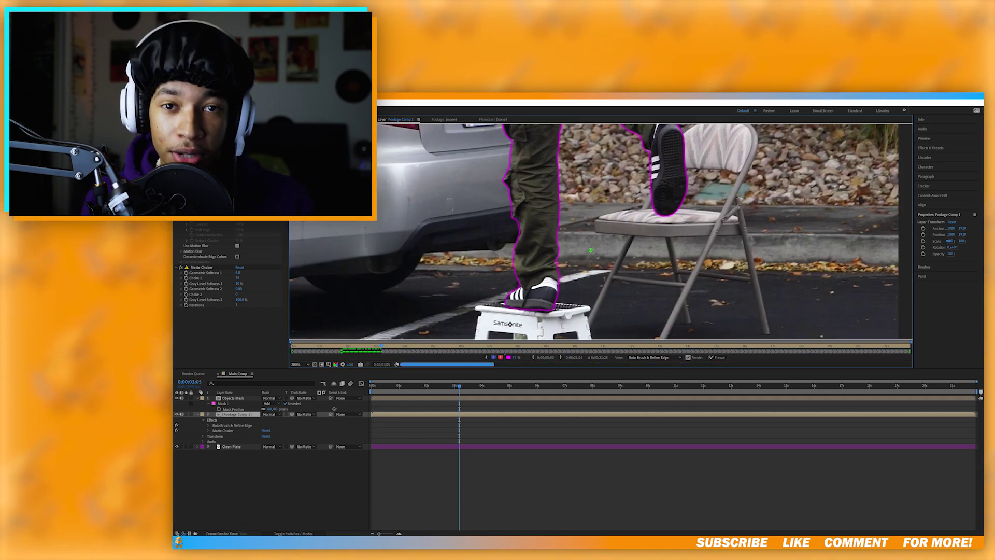
Propagate the Roto Brush outline frame by frame, checking the edges around the legs and both shoes.
key(Page_Down)
key(Page_Down)
key(Page_Down)
scroll(555, 166, up, 4)
scroll(601, 232, down, 4)
key(Page_Down)
key(Page_Down)
key(Page_Down)
key(Page_Down)
key(Page_Down)
key(Page_Down)
key(Page_Down)
key(Page_Down)
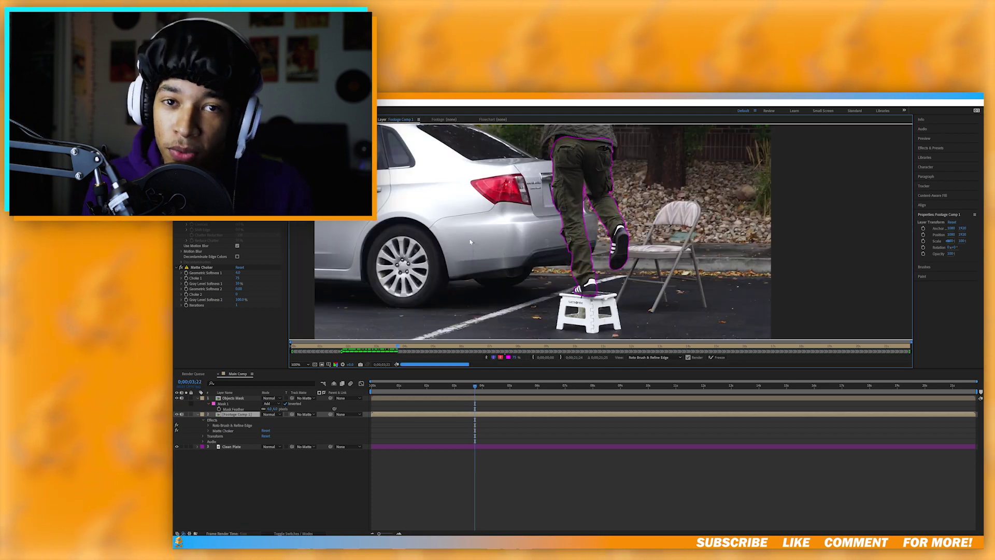
key(Page_Down)
key(Page_Down)
key(Page_Down)
Inspect the raised shoe's Roto Brush edge up close, then keep propagating the selection through the following frames.
scroll(606, 270, up, 4)
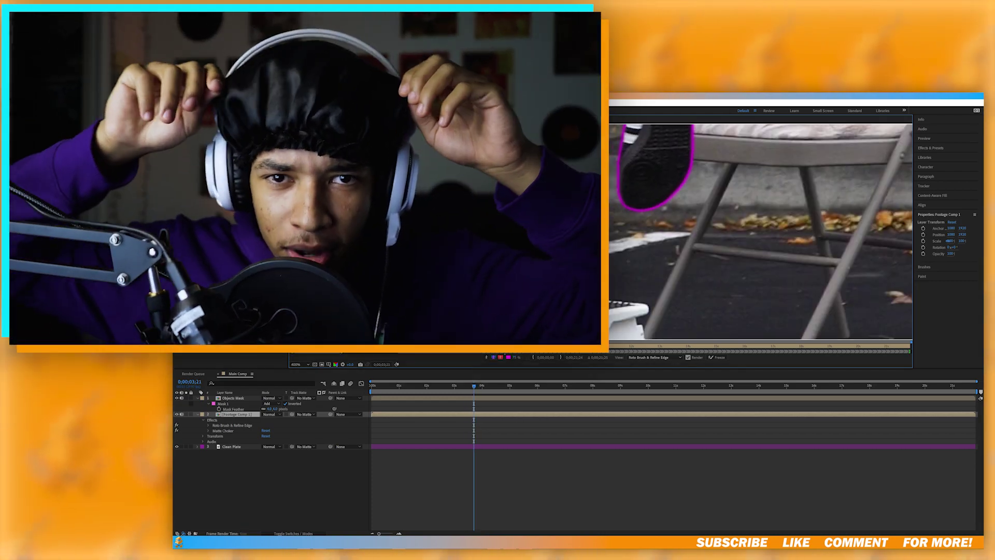
scroll(760, 231, down, 4)
key(Page_Down)
key(Page_Down)
key(Page_Down)
key(Page_Down)
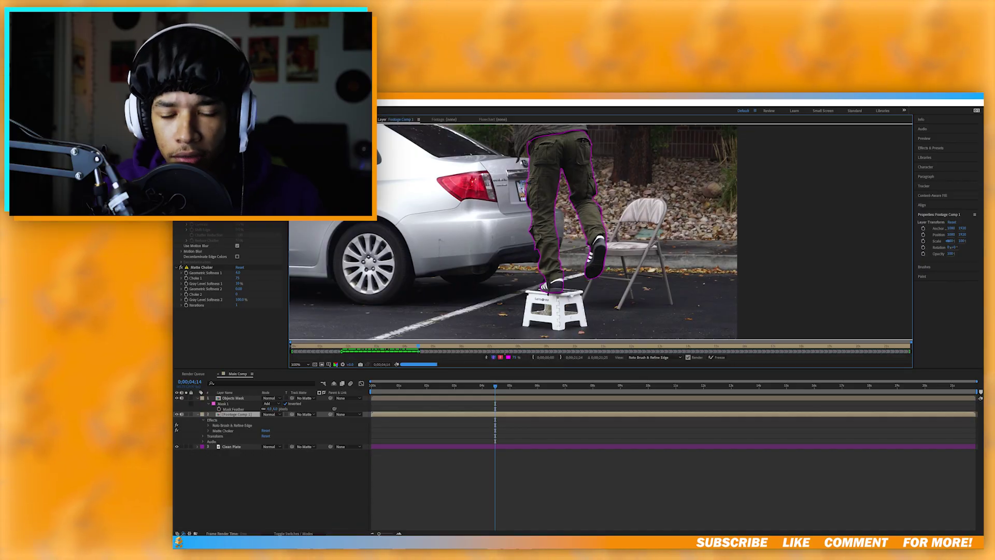
key(Page_Down)
key(Page_Down)
key(Page_Down)
key(Page_Down)
key(Page_Down)
key(Page_Down)
key(Page_Down)
key(Page_Down)
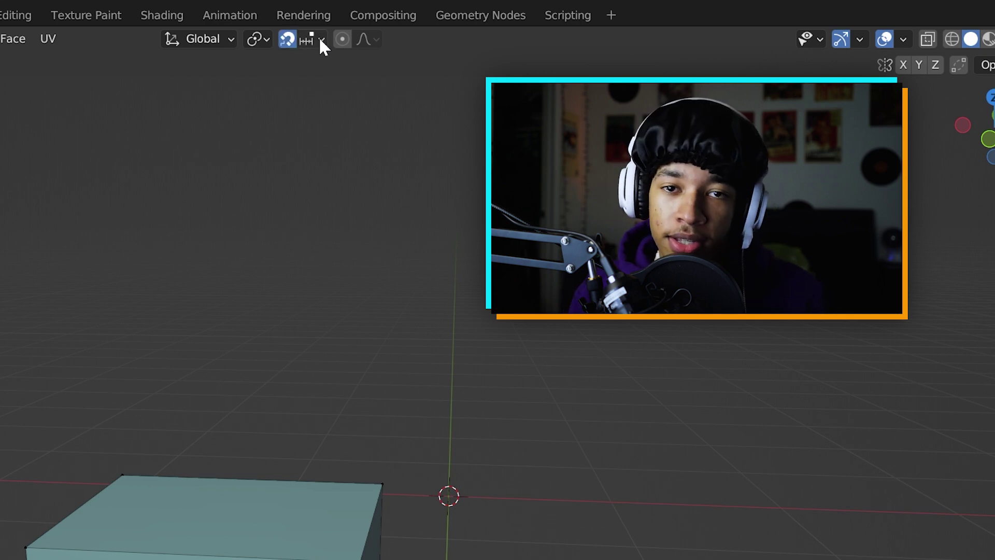
In Blender, open the snapping options, then duplicate and move cubes along the axes to build a blocky platform.
click(321, 39)
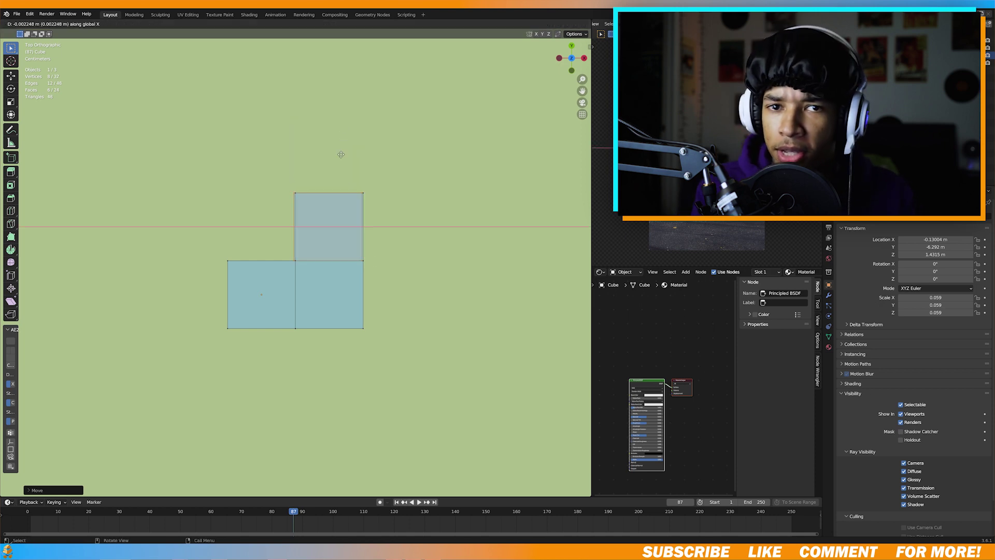
key(shift+d)
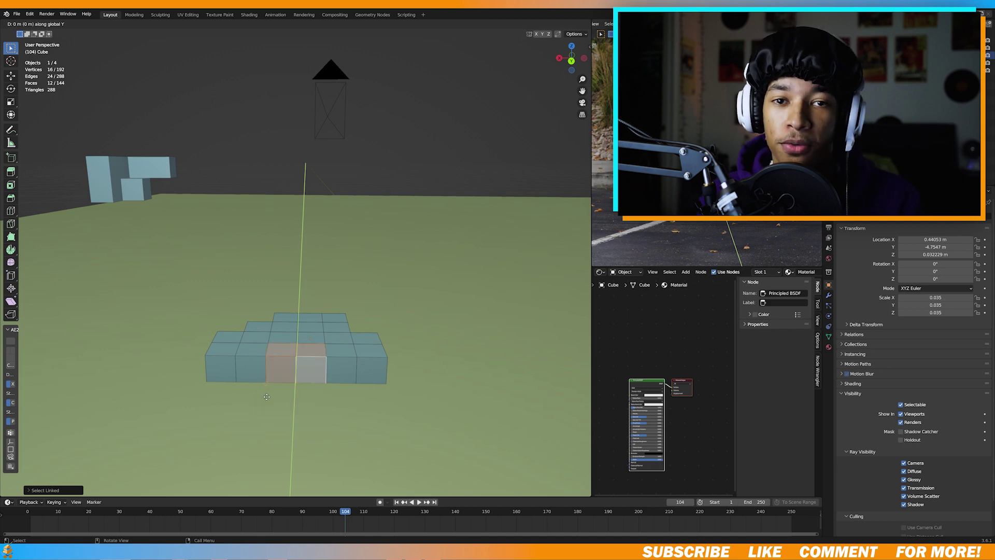
key(g)
key(y)
middle_drag(368, 359, 309, 325)
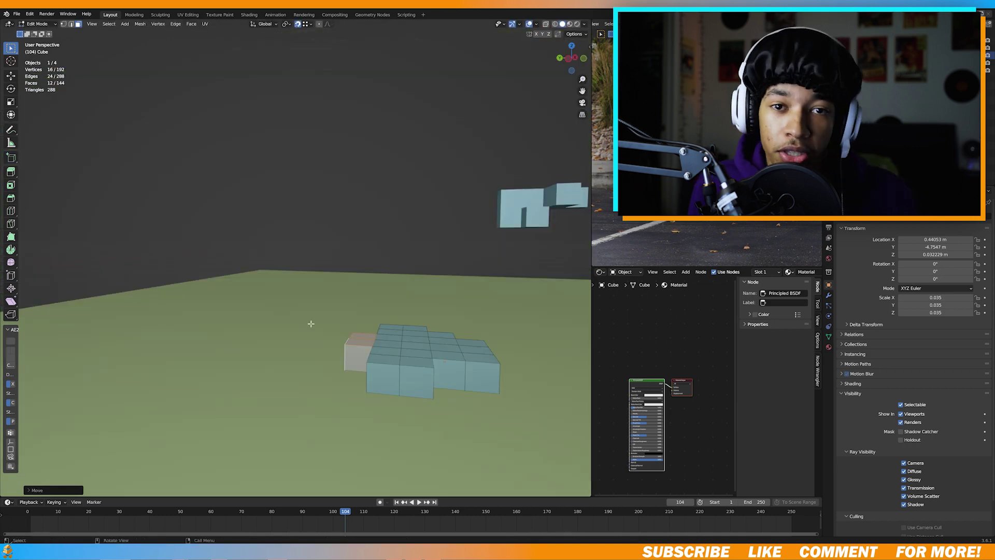
middle_drag(436, 336, 322, 332)
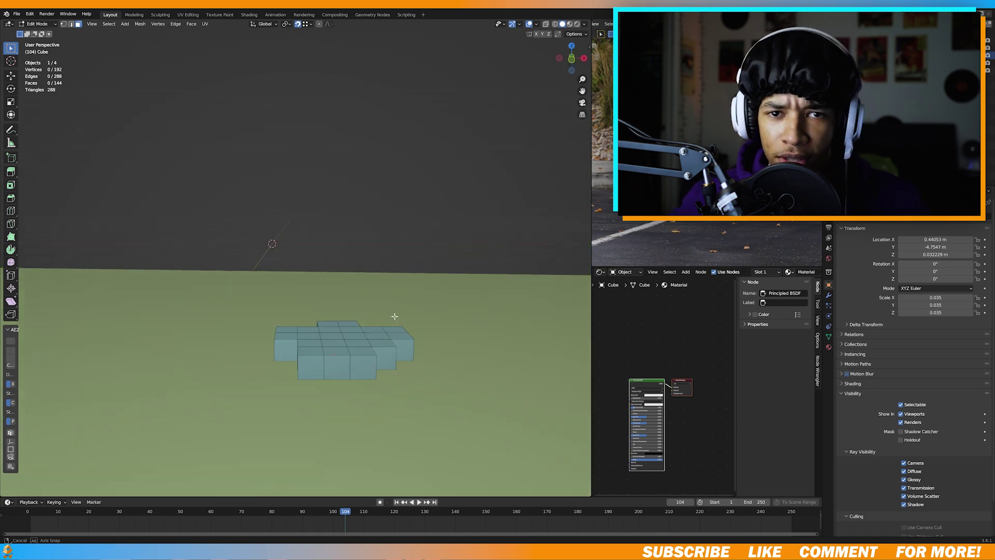
middle_drag(390, 299, 462, 289)
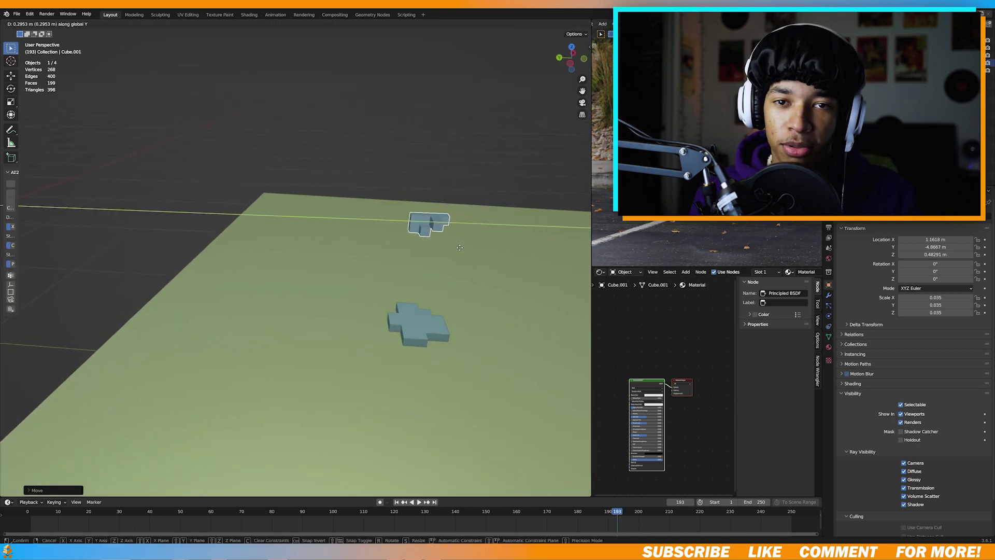
Position the second platform along the Y axis, then bevel its vertical corner edges and scale their lower ends into points.
middle_drag(463, 249, 344, 247)
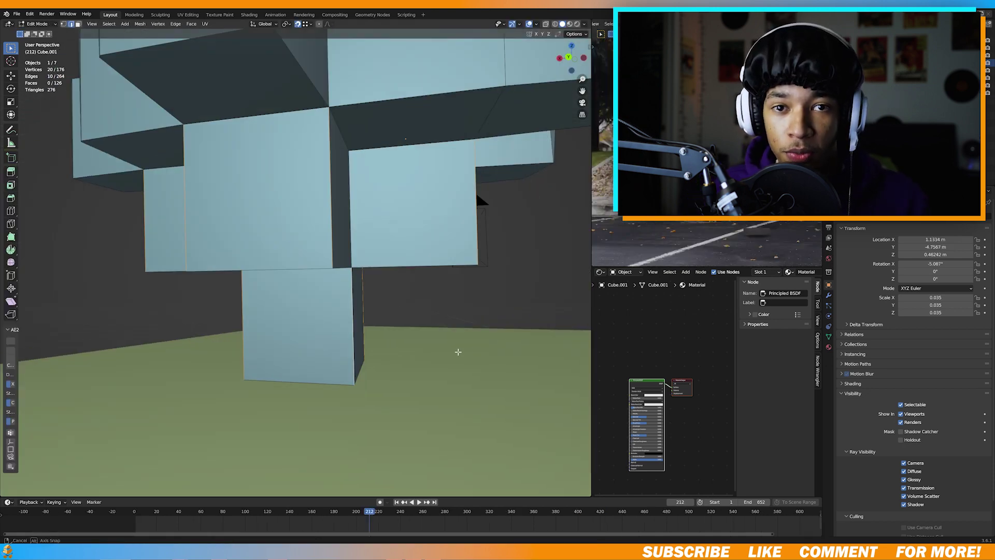
middle_drag(455, 348, 353, 367)
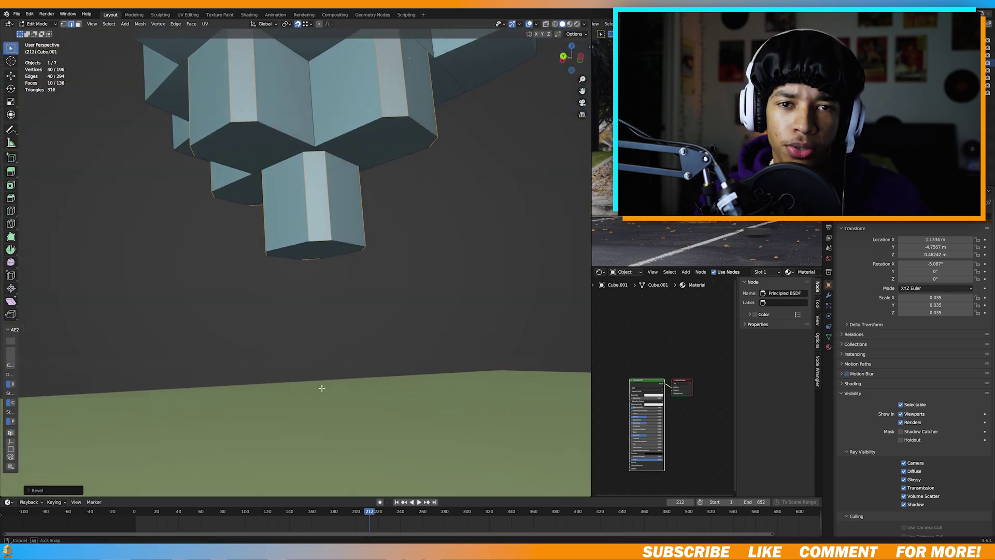
middle_drag(323, 389, 297, 268)
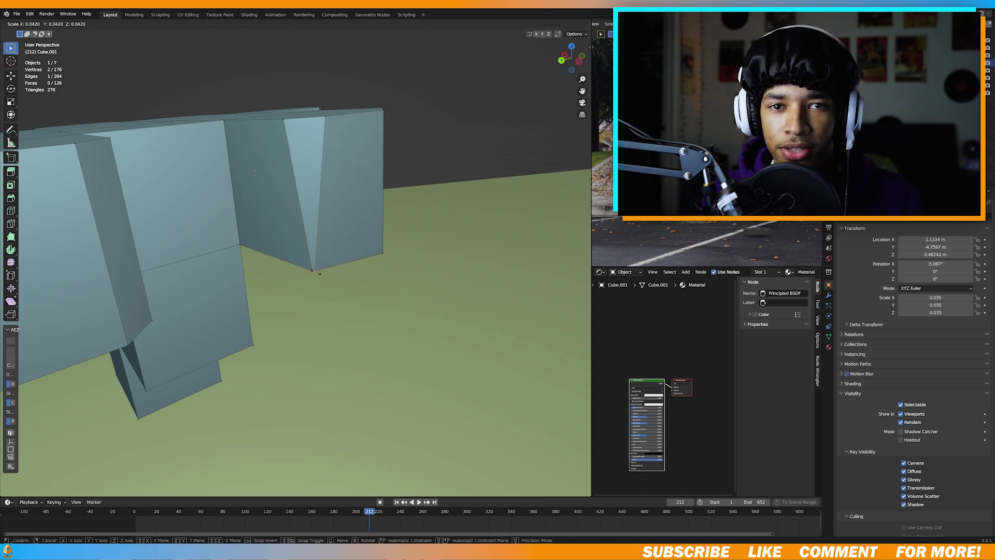
mouse_move(404, 272)
middle_down()
mouse_move(346, 276)
mouse_move(384, 275)
middle_up()
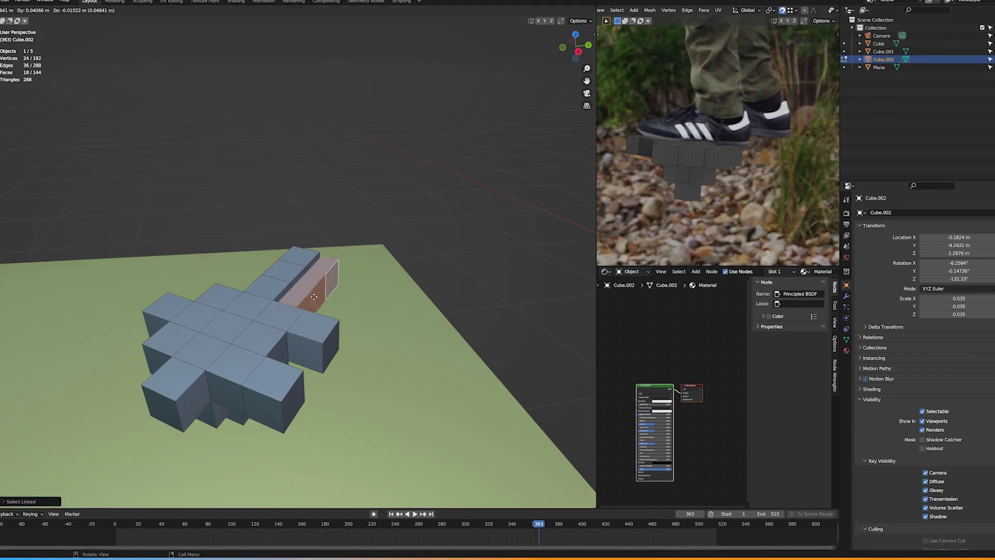
Duplicate linked cubes within Cube.002 to extend the third platform beneath the shoes.
key(shift+d)
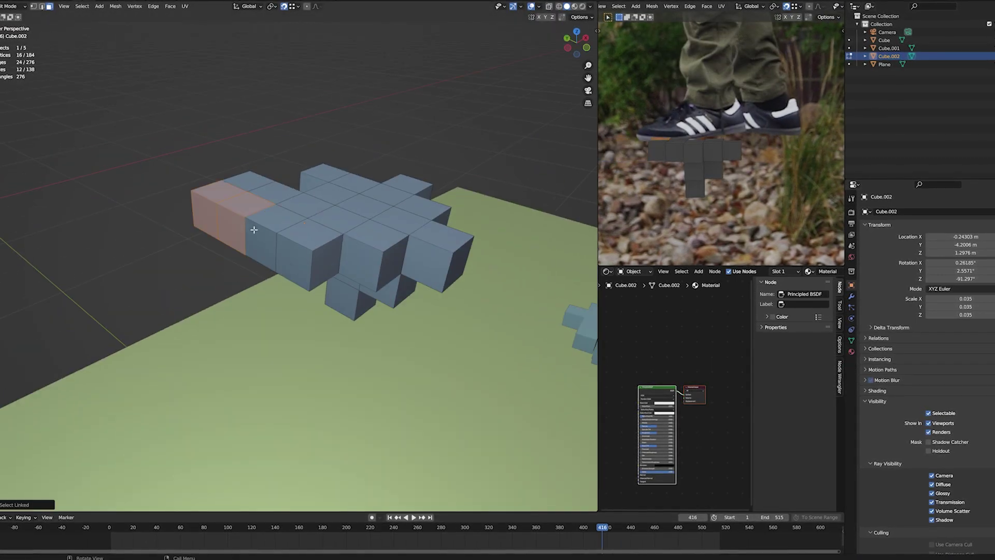
drag(693, 524, 690, 541)
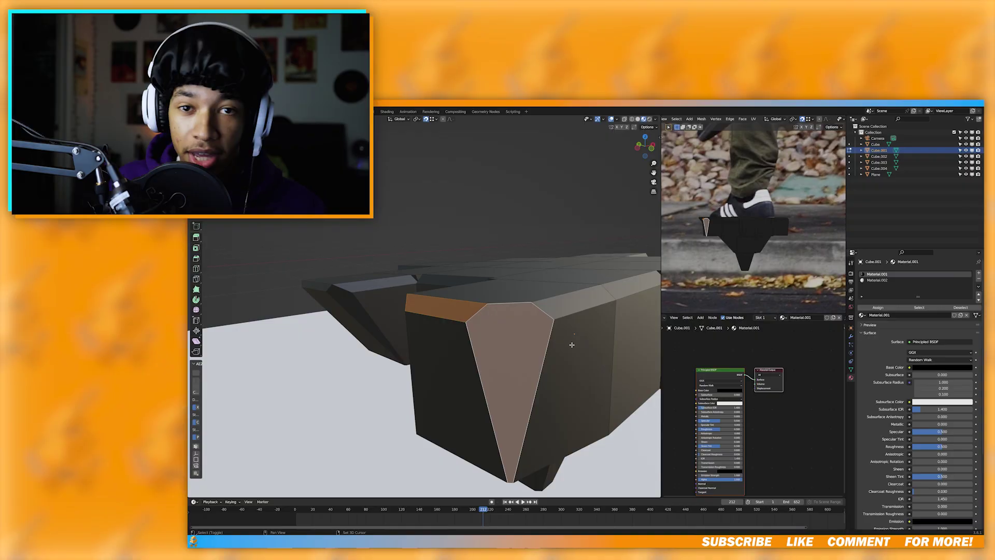
Assign Material.002 to the selected bevel faces of Cube.001 and adjust that material's Emission colour.
middle_drag(573, 306, 618, 268)
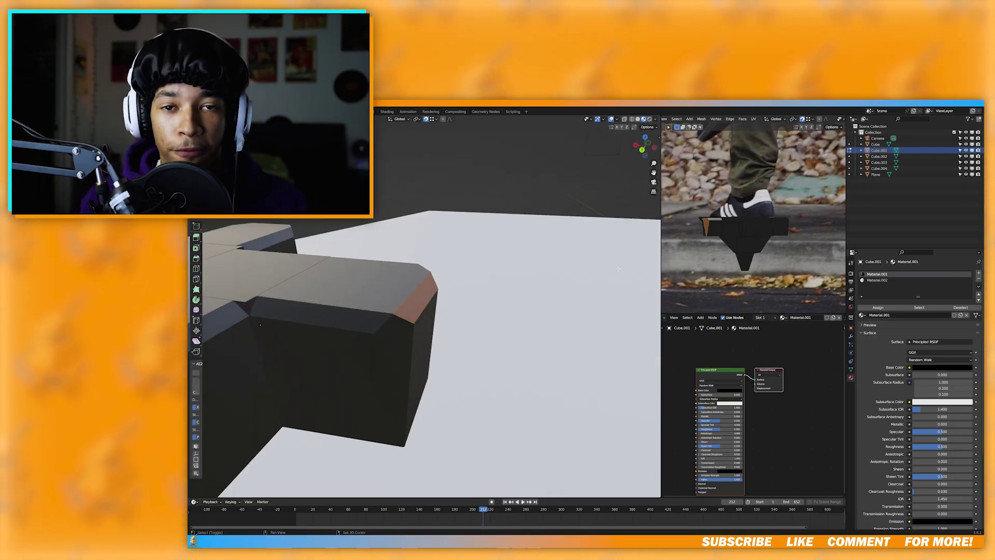
middle_drag(336, 322, 379, 304)
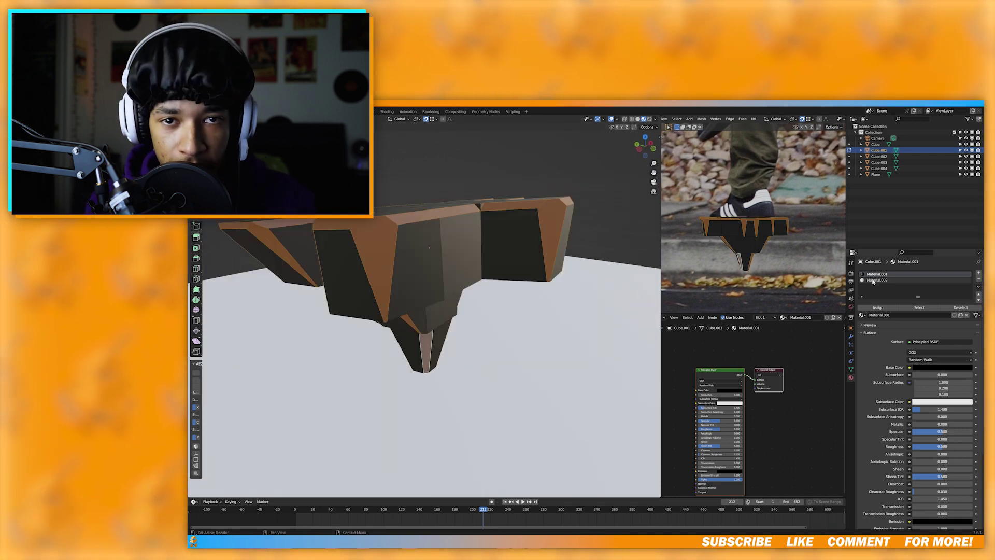
click(878, 308)
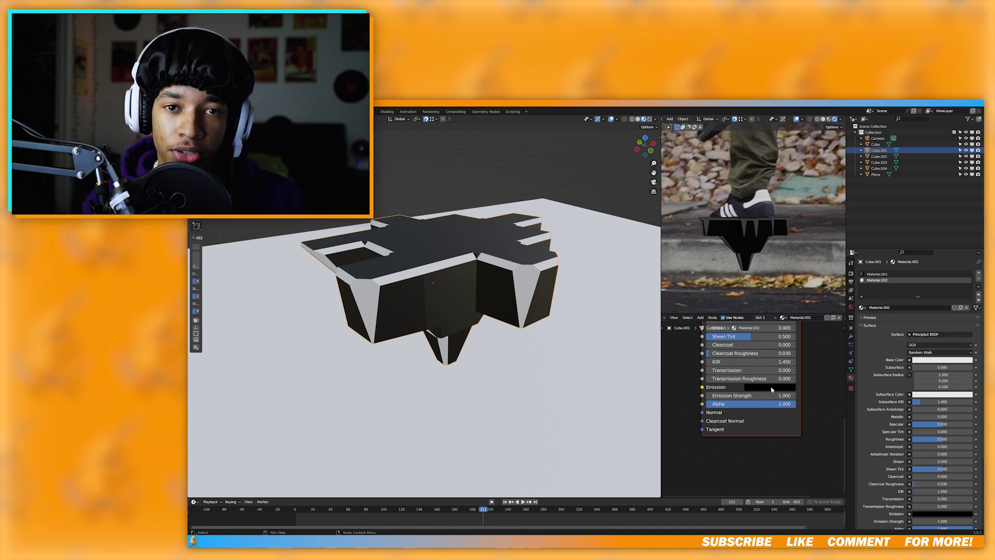
click(771, 387)
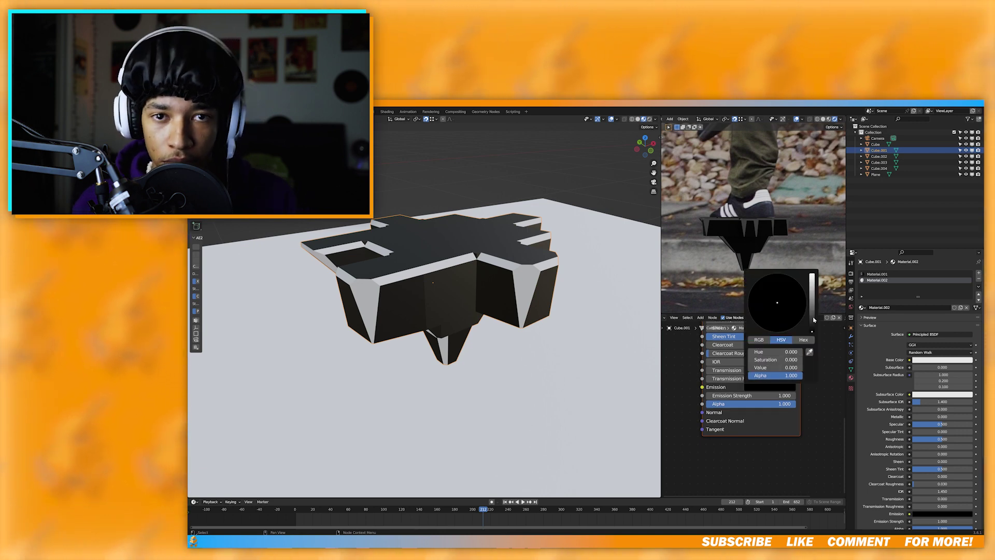
scroll(792, 307, up, 10)
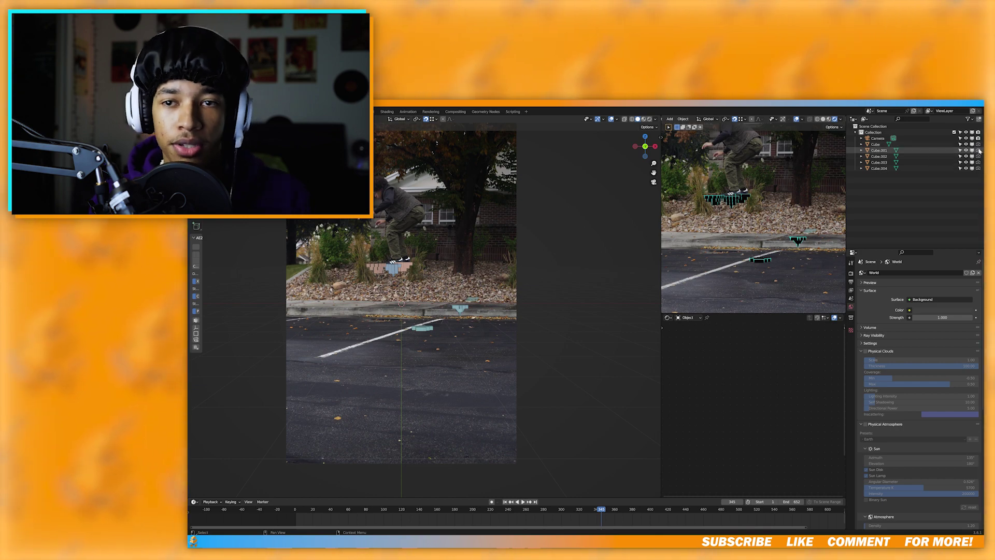
Render the platform as a still, and in After Effects place the platform images between the Roto and Clean Plate layers.
key(F12)
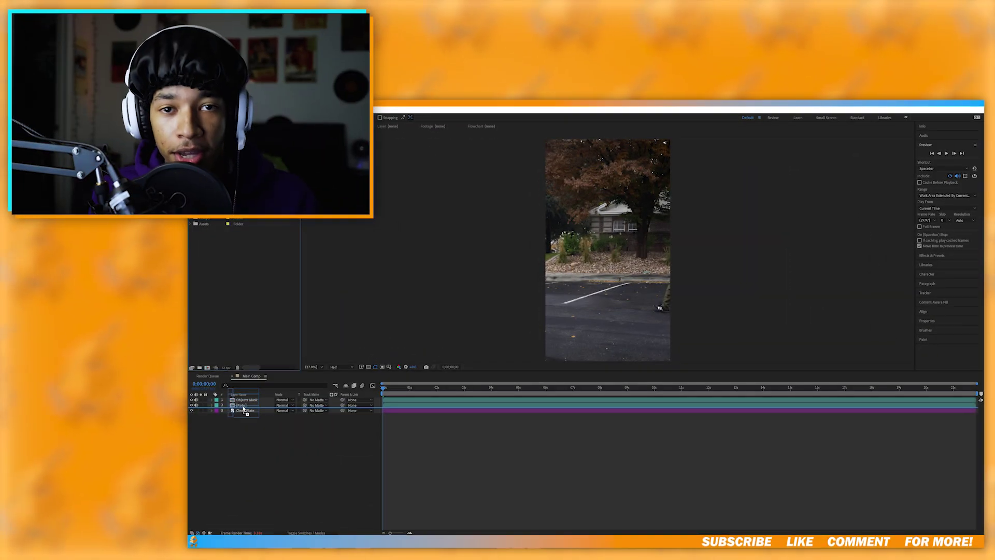
drag(245, 411, 246, 409)
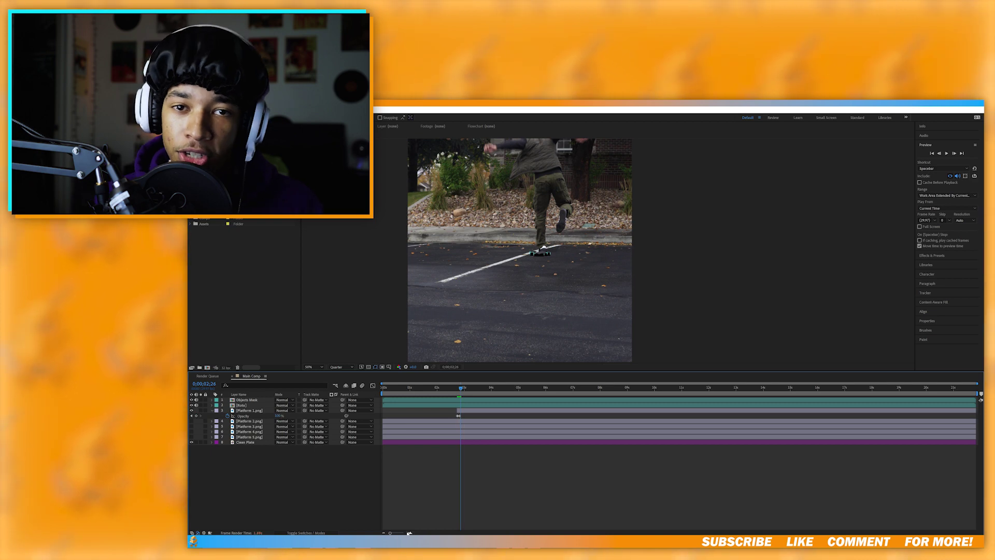
Time the Opacity keyframes for Platform 1.png's fade-in and preview the platform animation.
click(409, 533)
click(468, 415)
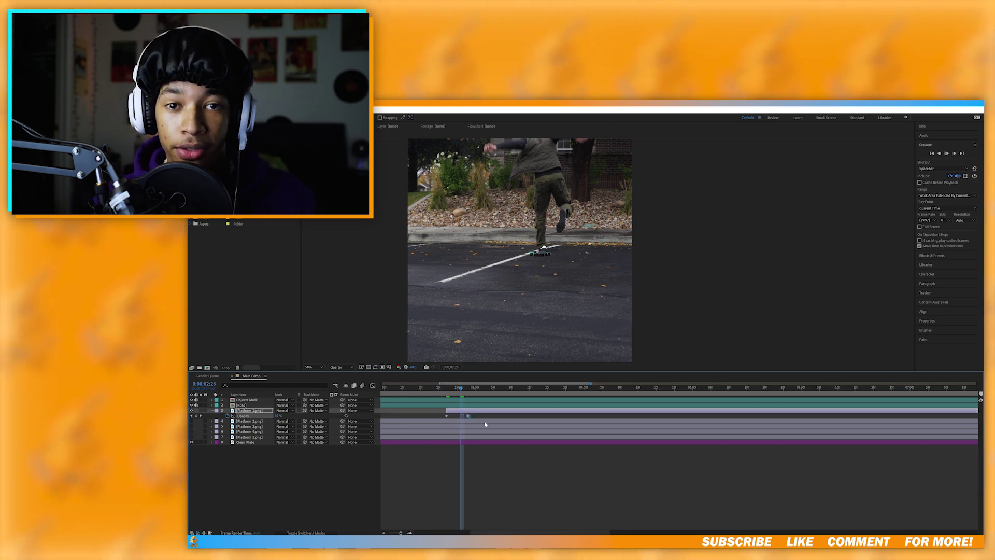
click(443, 389)
key(space)
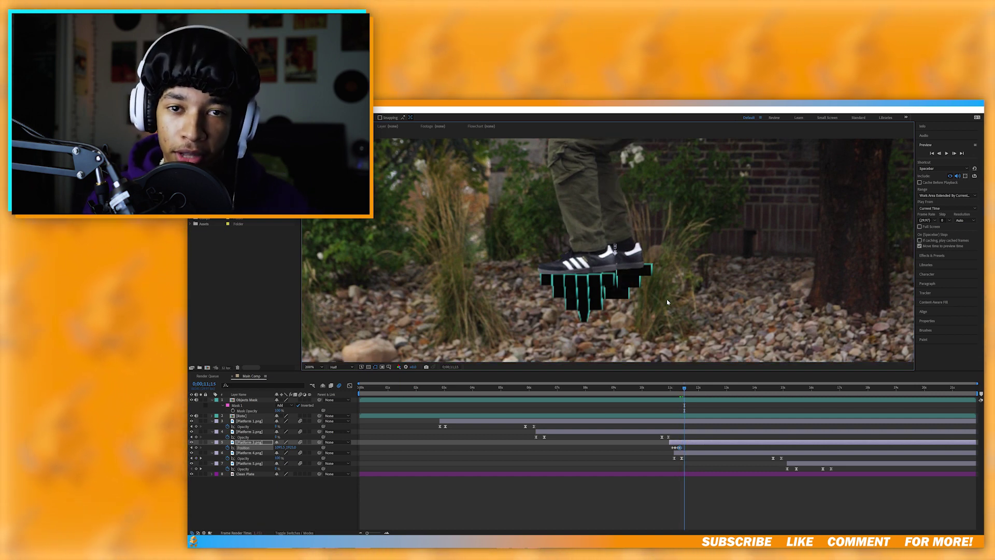
key(Page_Down)
key(Page_Down)
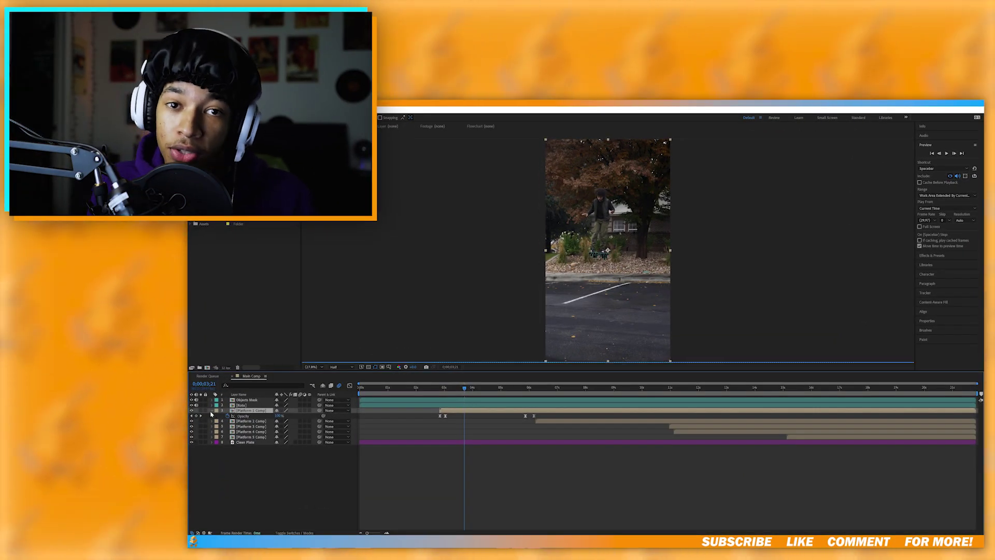
Set the blending mode of all five Platform comp layers to Screen.
click(212, 410)
click(249, 410)
shift+click(248, 432)
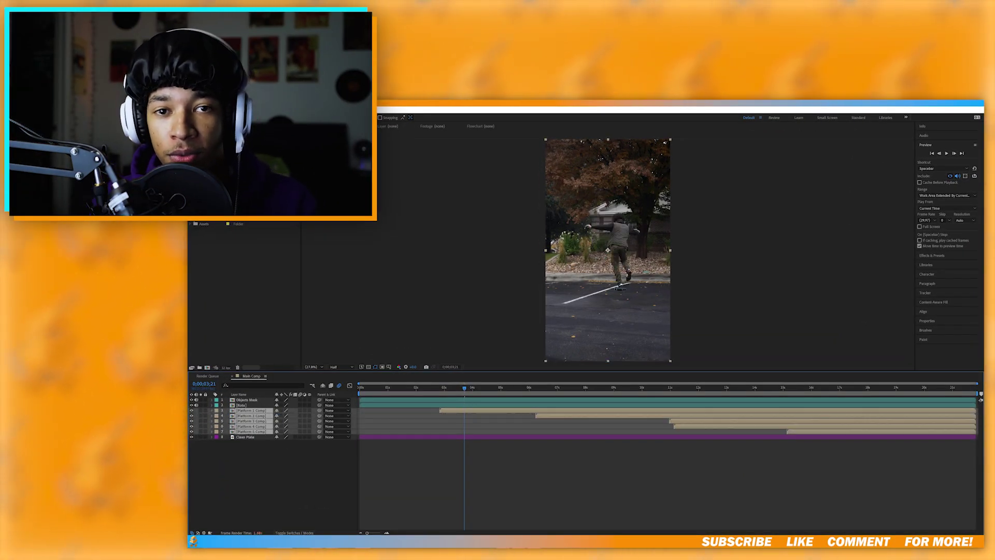
key(F4)
click(283, 410)
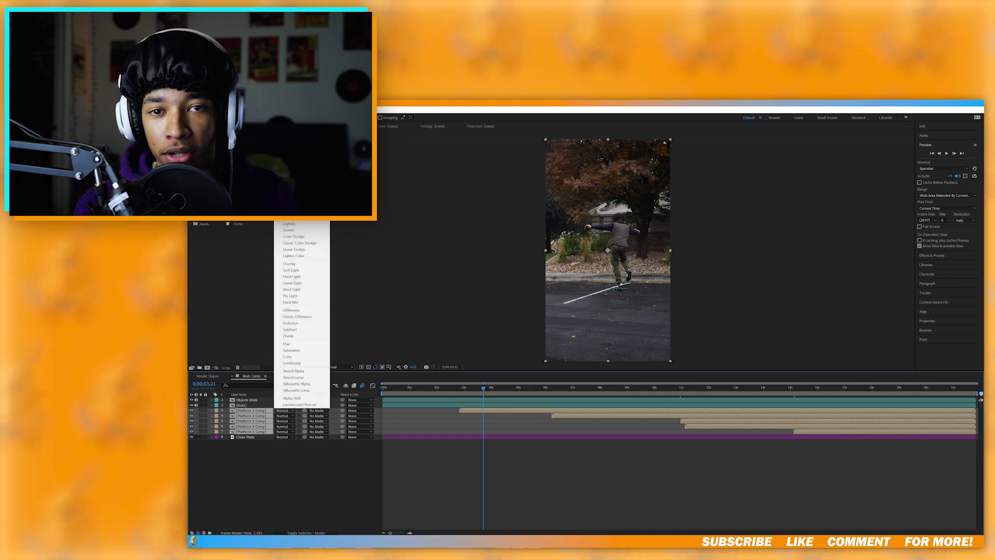
click(304, 234)
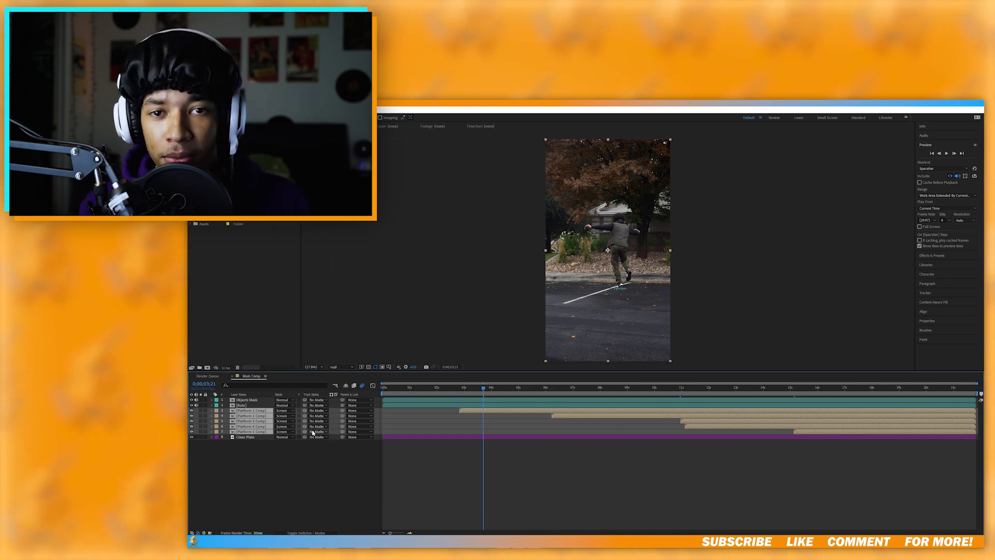
click(315, 472)
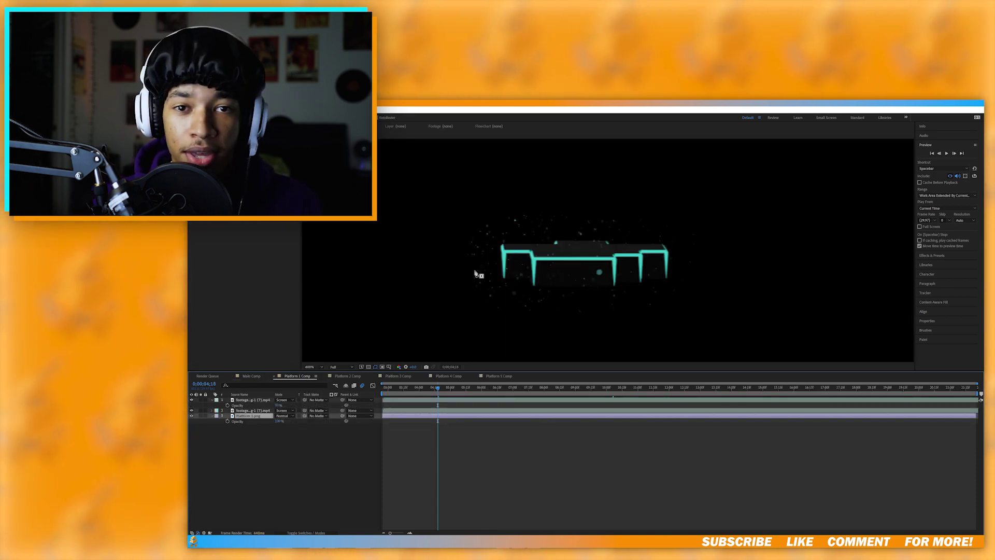
Draw an inverted, feathered rectangular mask over the lower half of Platform 1.png in Platform 1 Comp.
drag(474, 266, 694, 338)
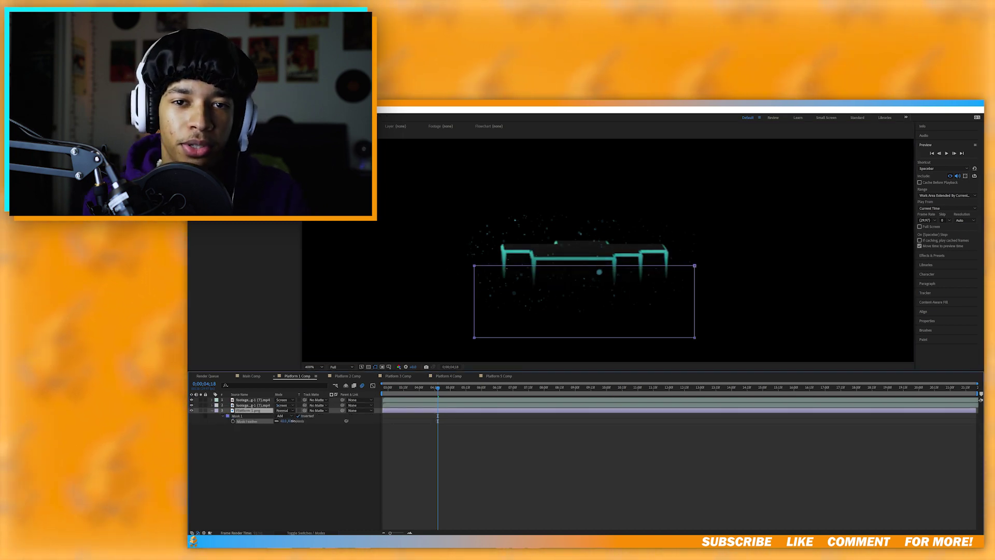
click(335, 465)
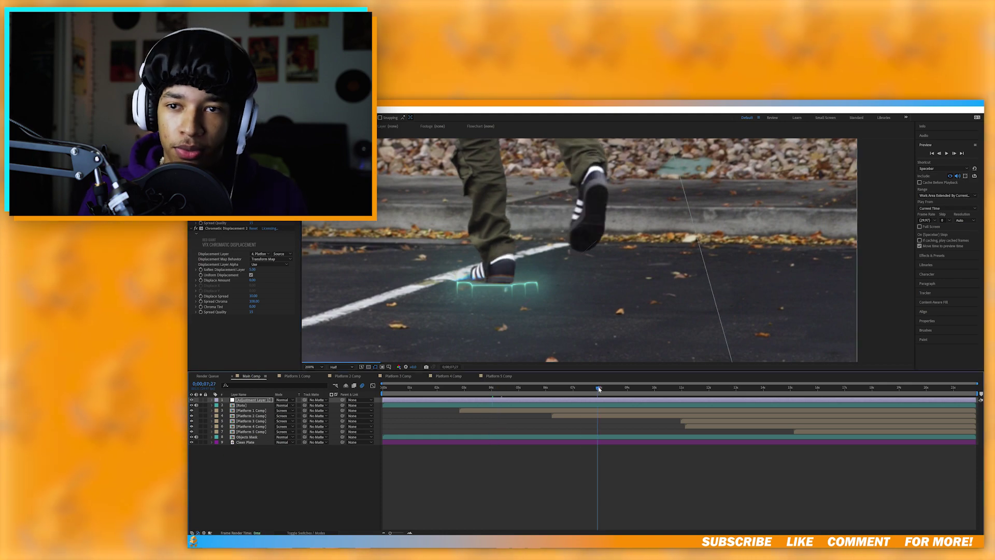
Scrub ahead in Main Comp to review the chromatic displacement around the glowing platform.
drag(597, 391, 618, 391)
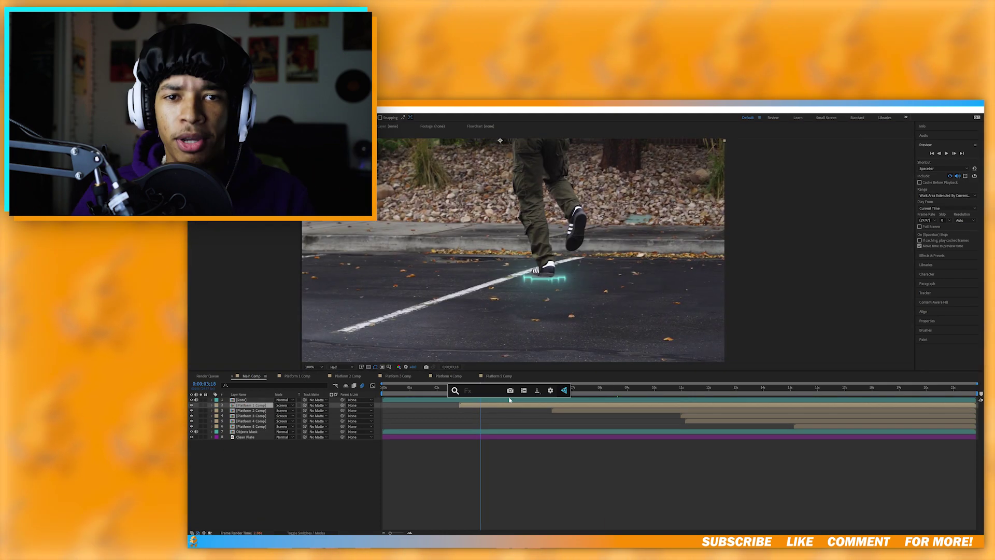